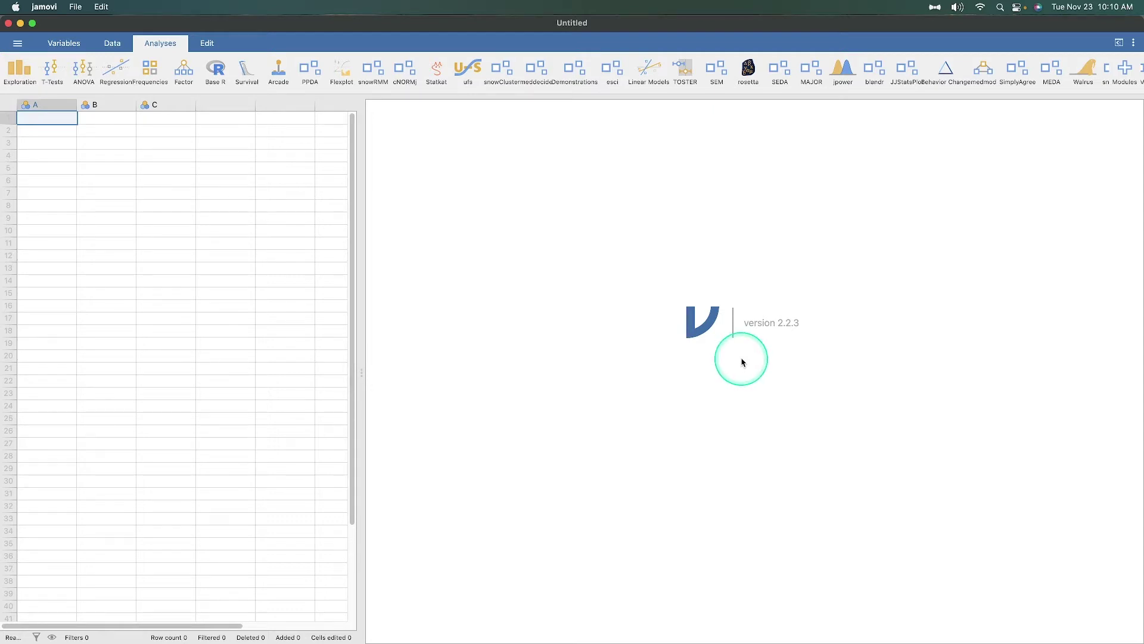
Open Modules > Manage installed to check that the moretests module is installed
left_click(1126, 71)
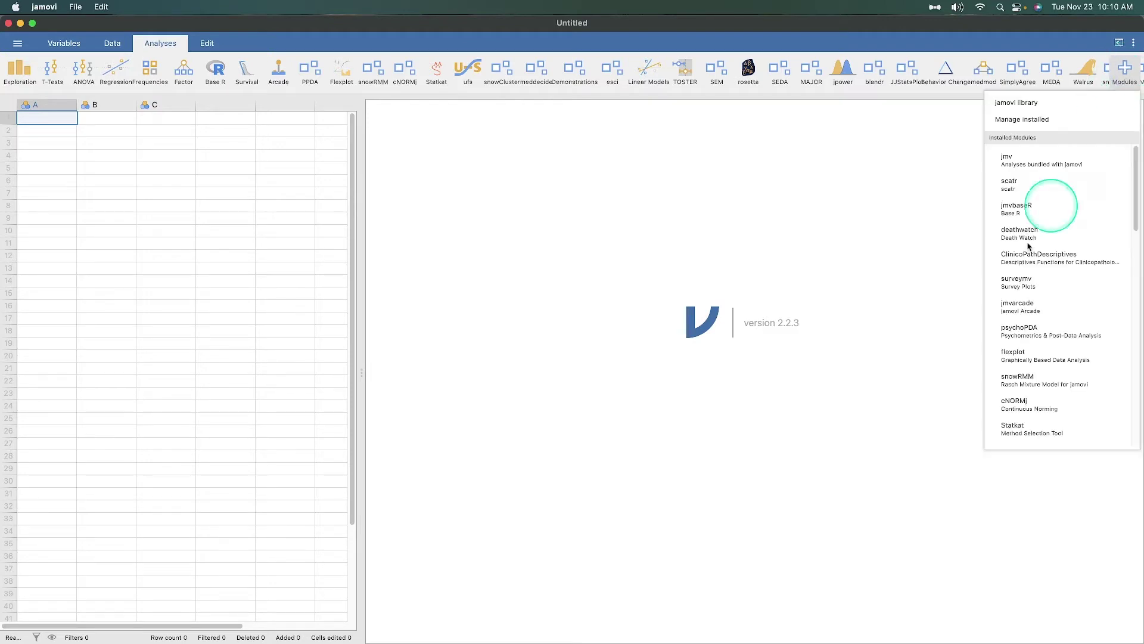
left_click(1033, 121)
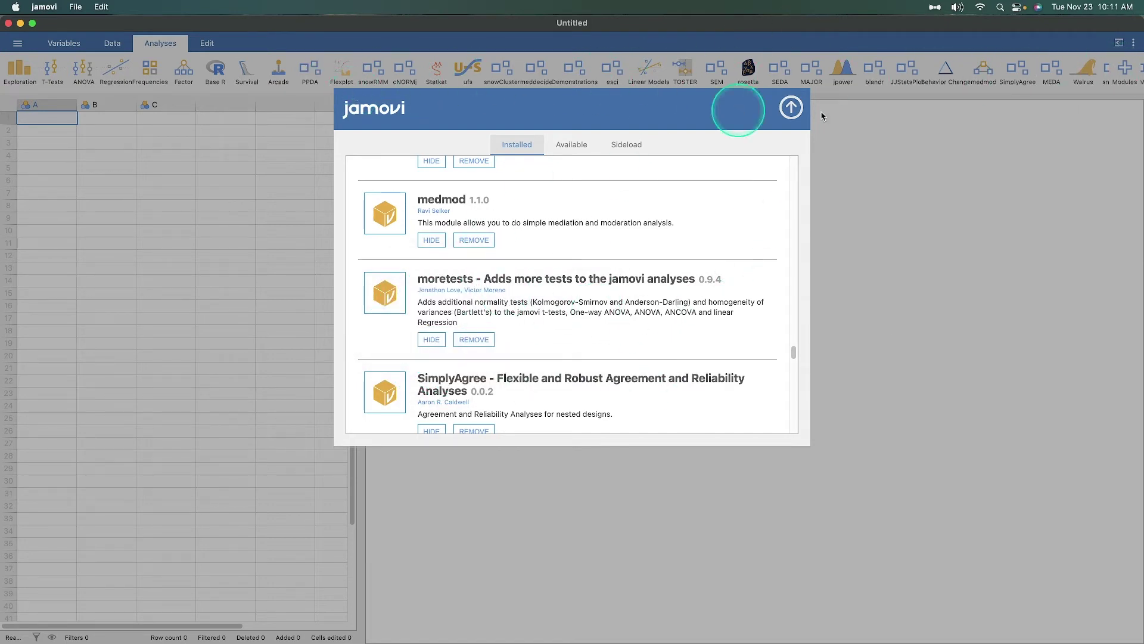
Close the module manager and dismiss the analysis menu that opened by mistake
left_click(792, 108)
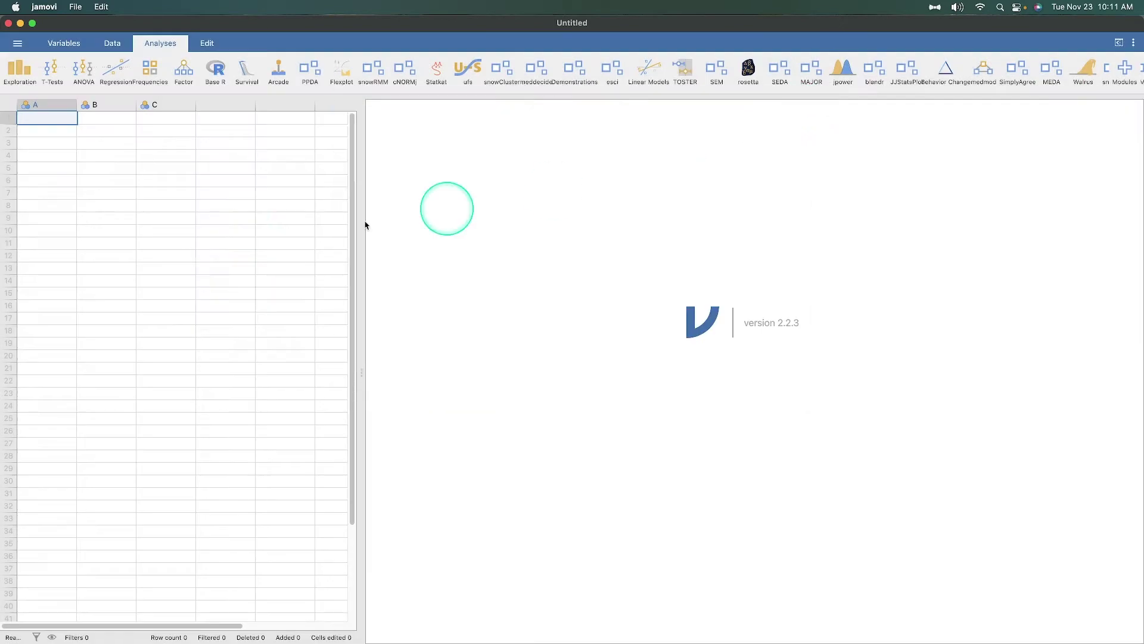
left_click(51, 72)
left_click(83, 80)
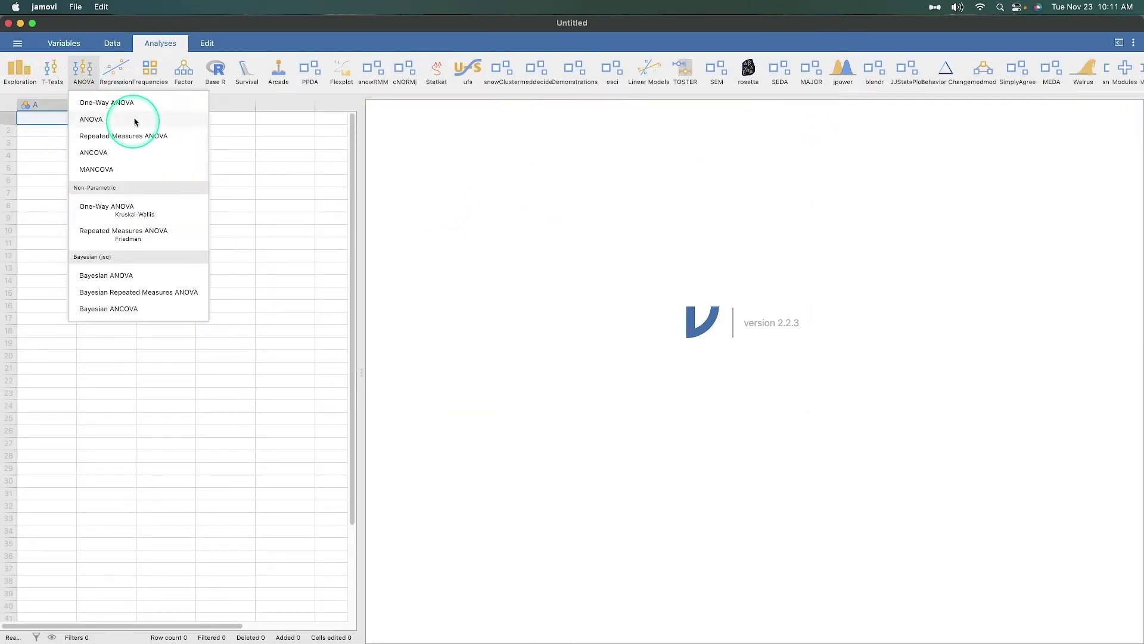
Open the RTFM dataset from the learning statistics with jamovi data library
left_click(16, 46)
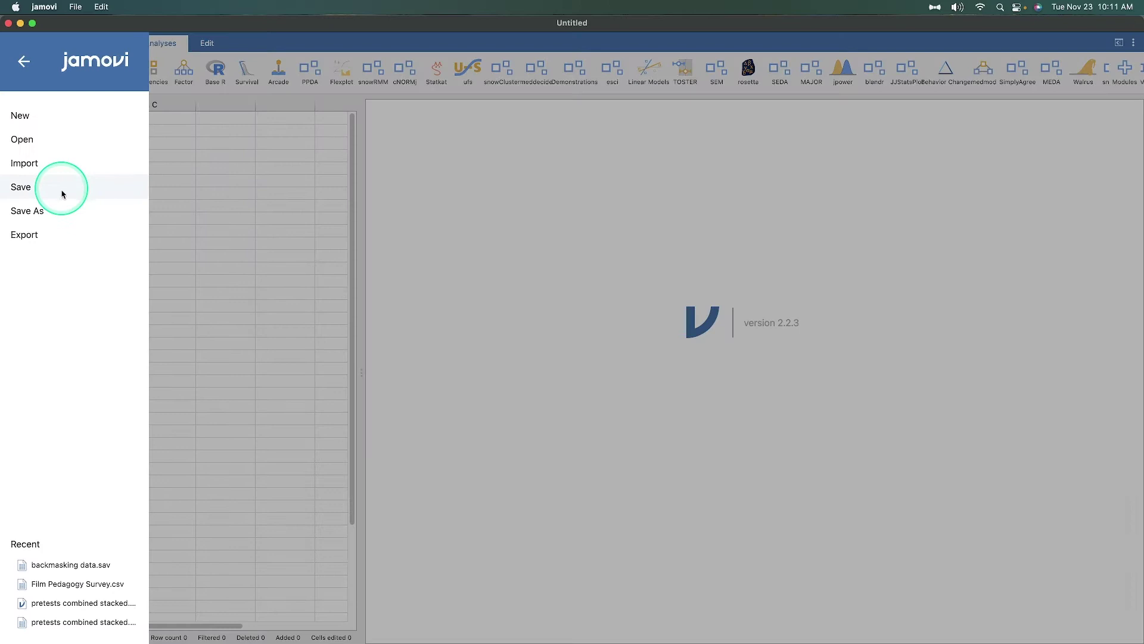
left_click(62, 141)
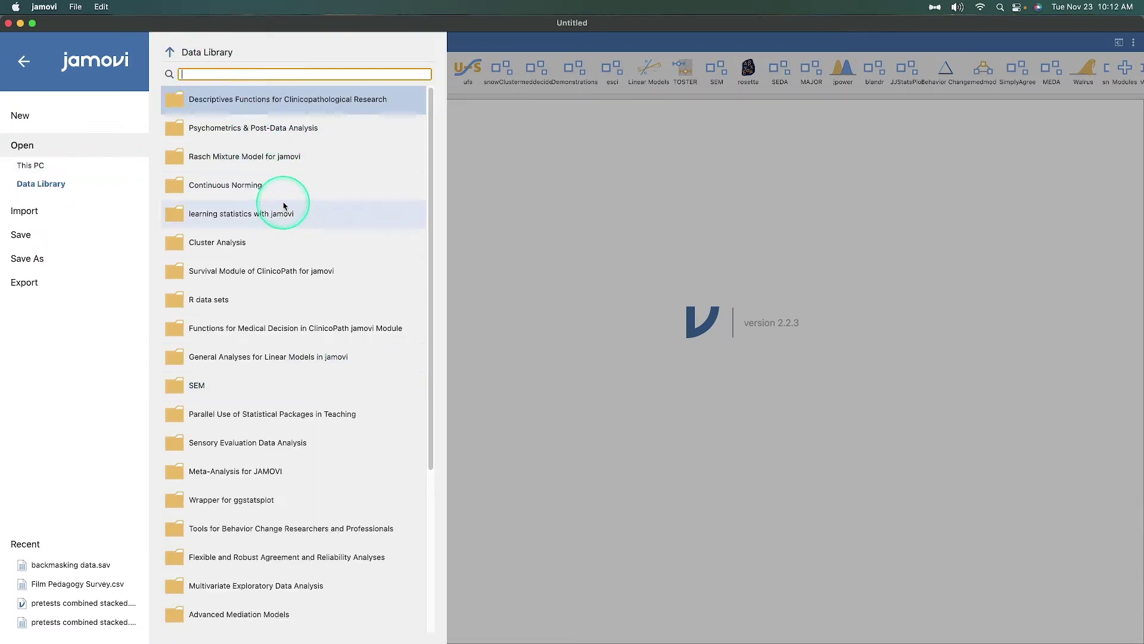
scroll(280, 301, "down", 3)
scroll(299, 301, "down", 3)
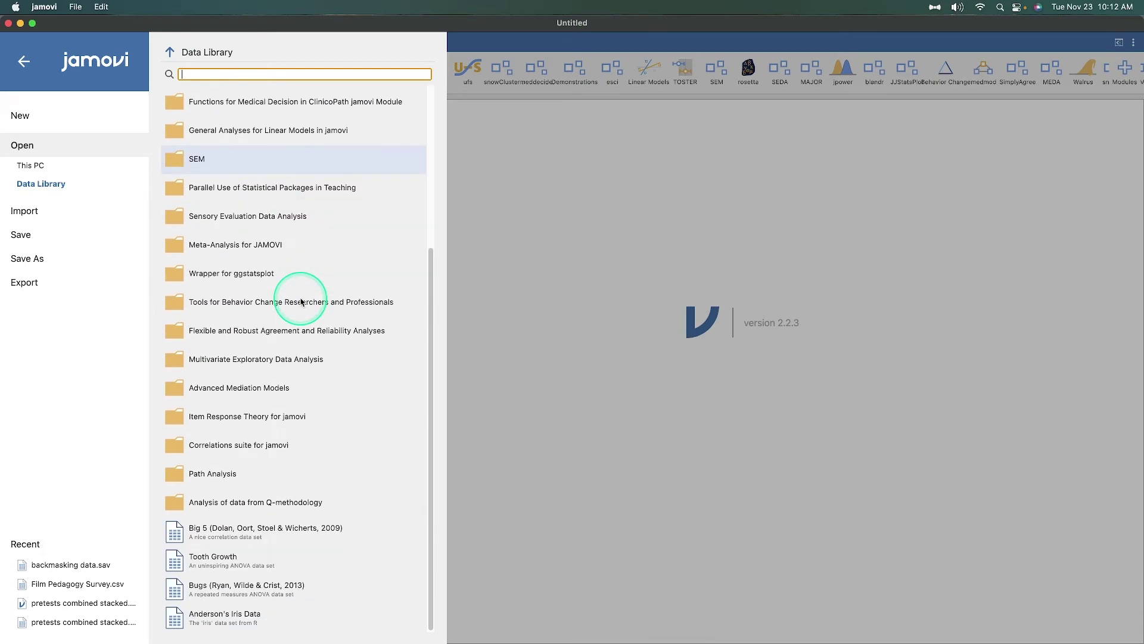
scroll(299, 292, "up", 3)
left_click(300, 295)
scroll(302, 384, "down", 3)
scroll(303, 385, "down", 5)
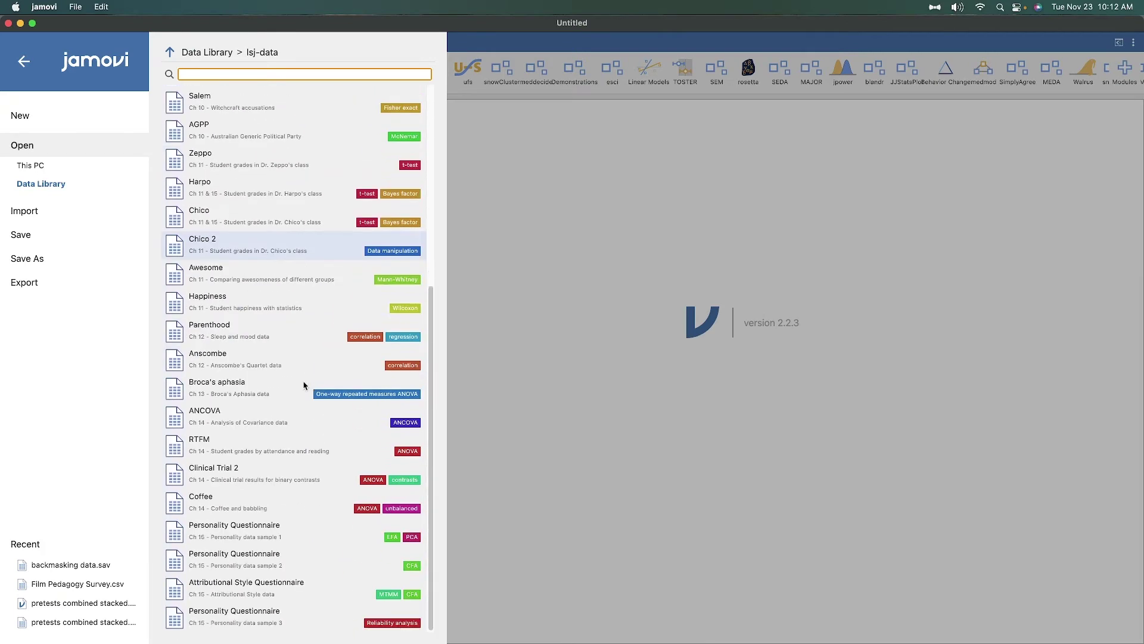
left_click(258, 453)
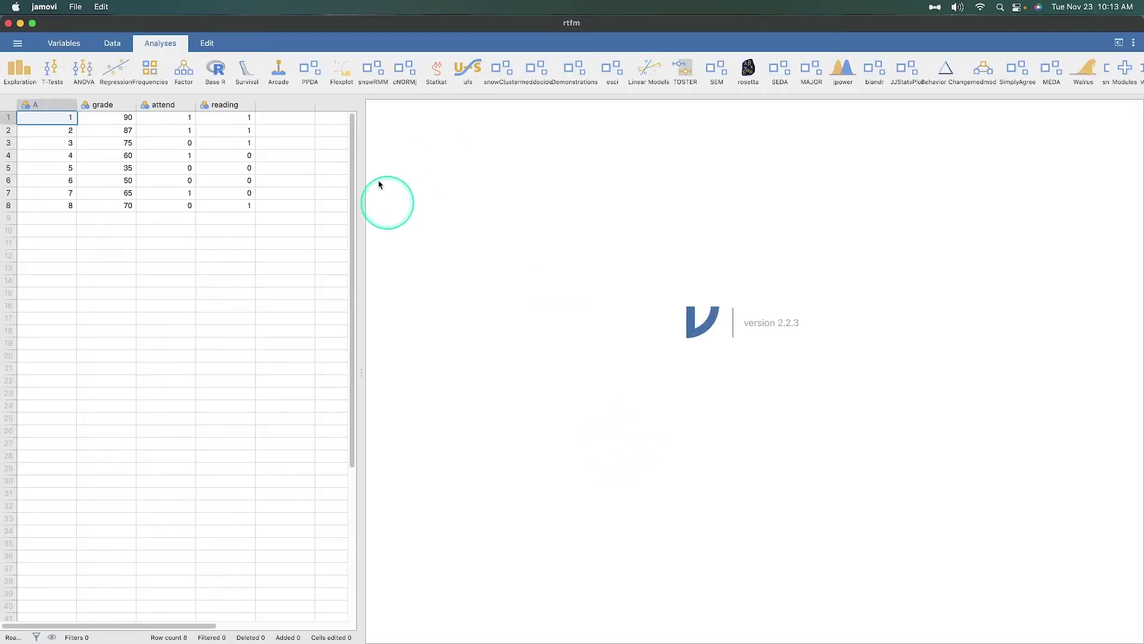
Rename column A of the RTFM data to Participant and close the variable setup
double_click(37, 105)
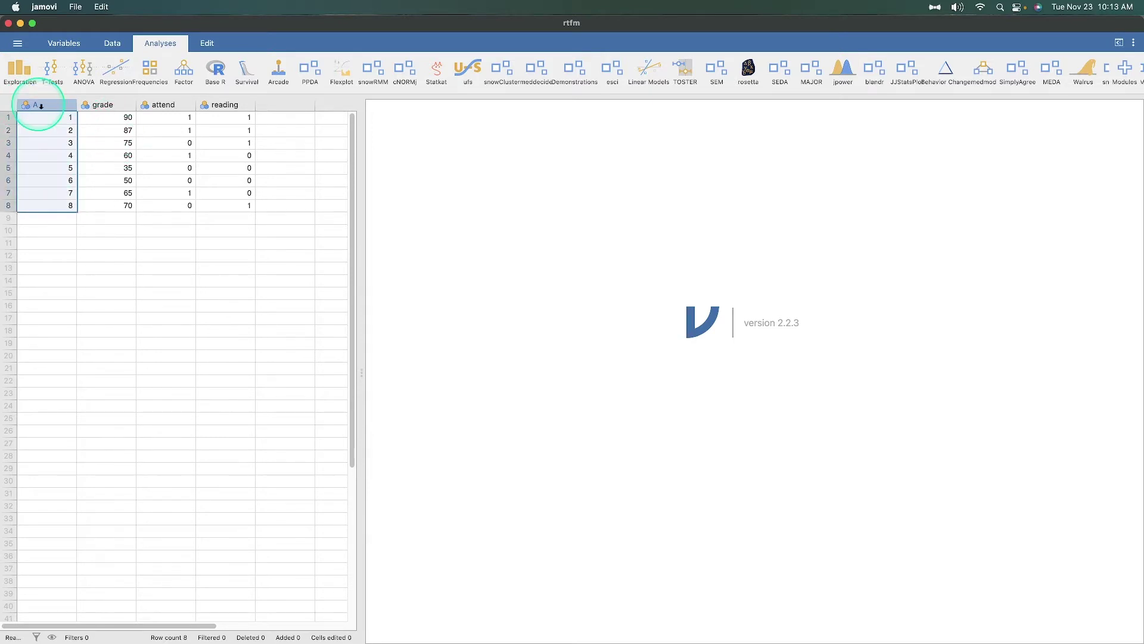
left_click(519, 127)
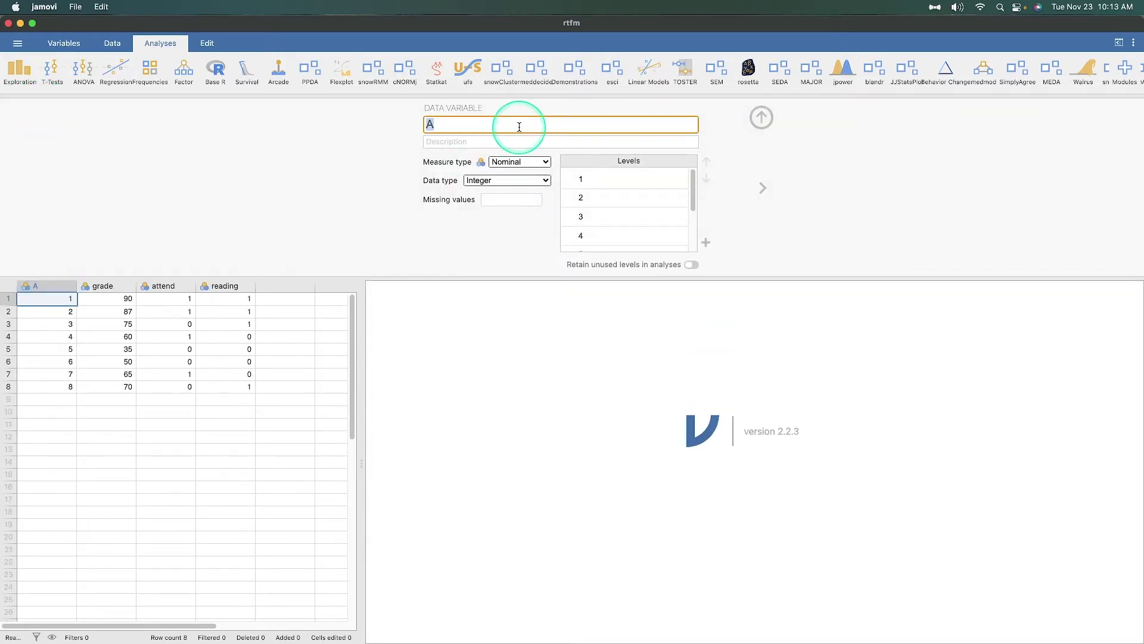
type("Partivipant")
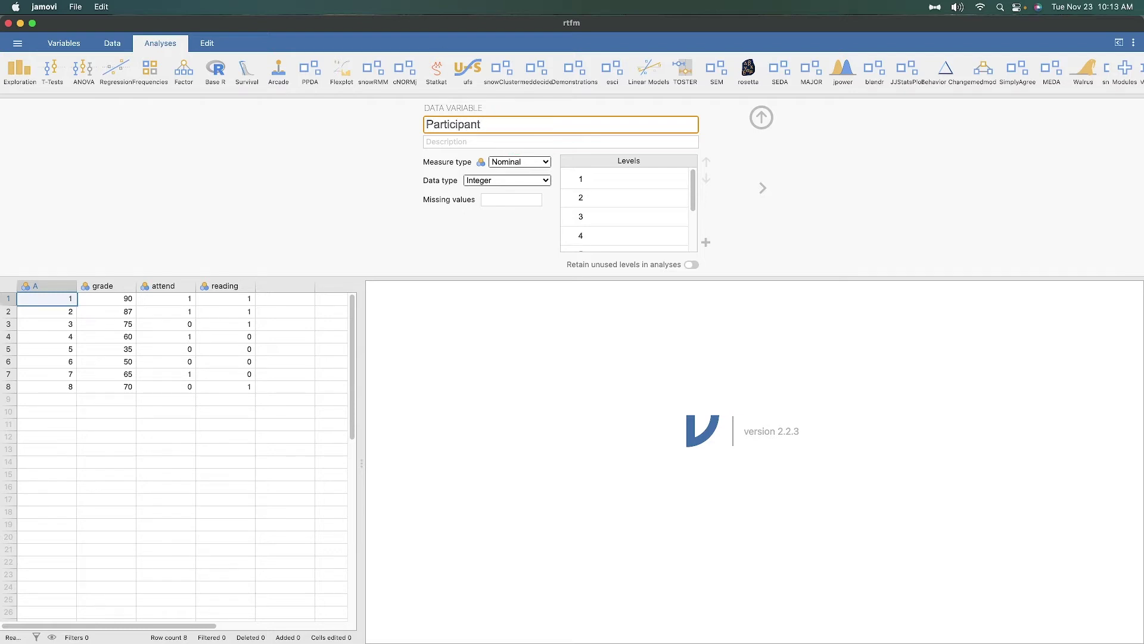
left_click(329, 224)
left_click(762, 118)
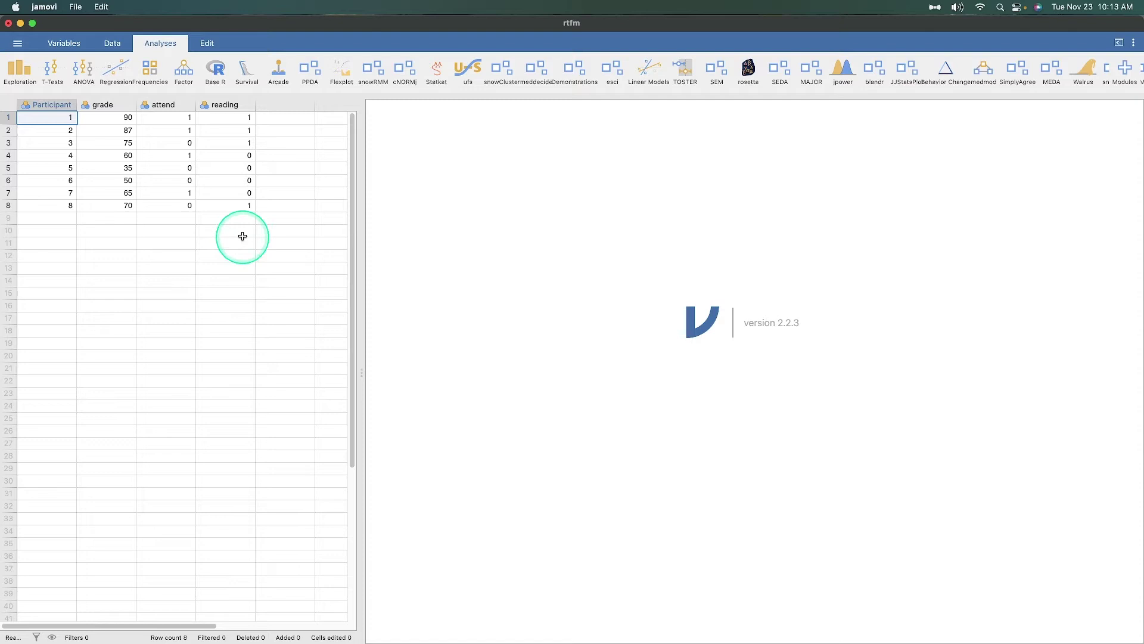
Add a new ANOVA analysis and expand its Assumption Checks section
left_click(87, 75)
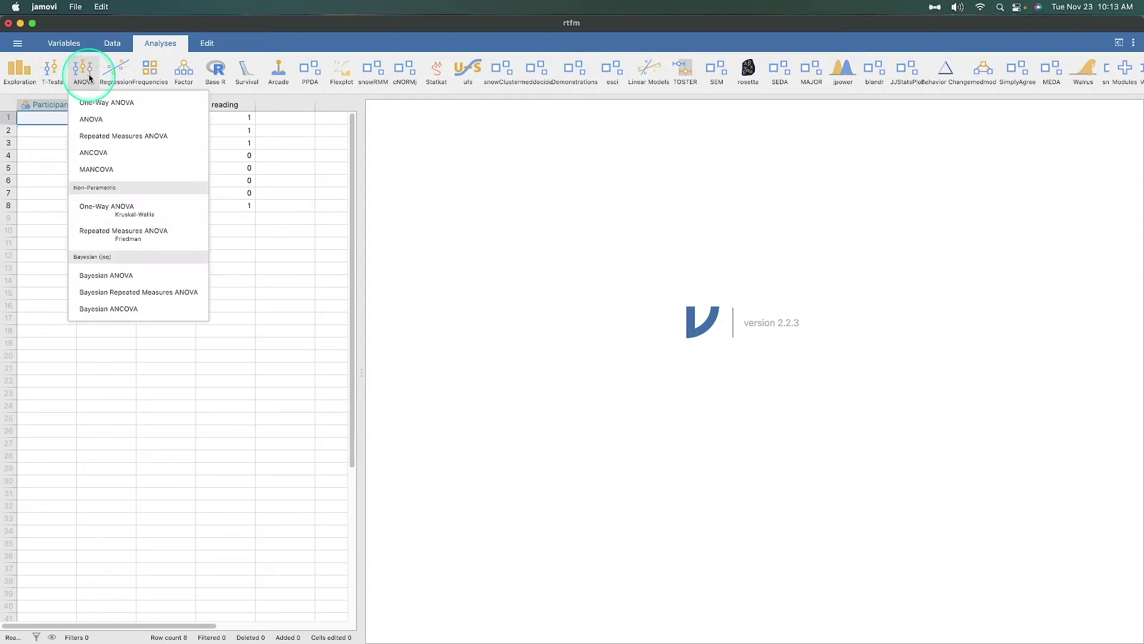
left_click(110, 119)
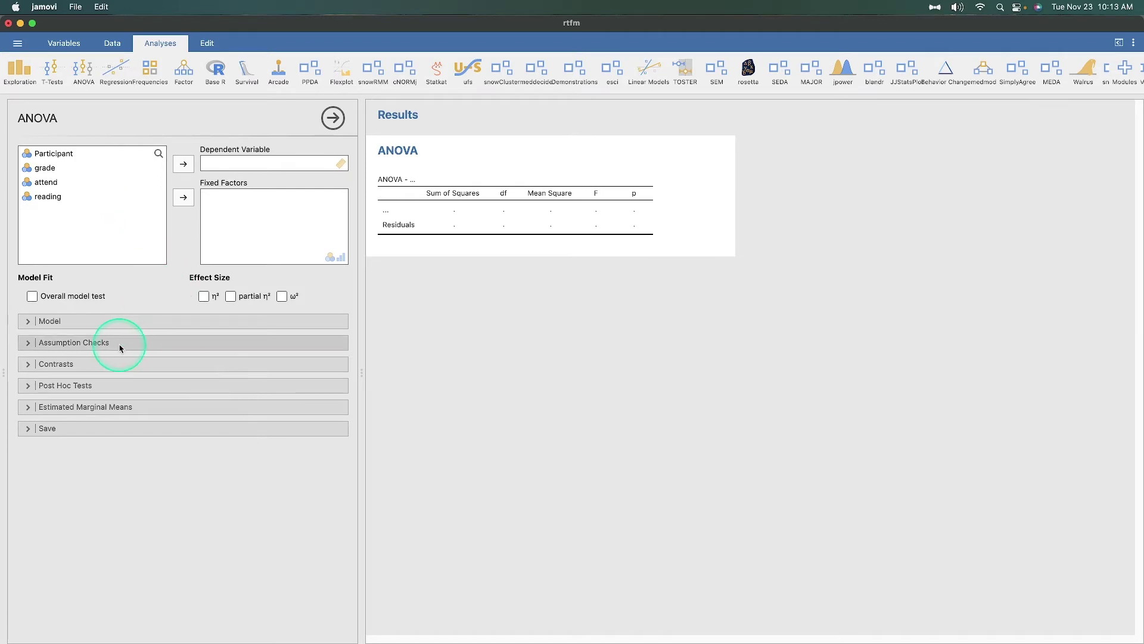
left_click(121, 349)
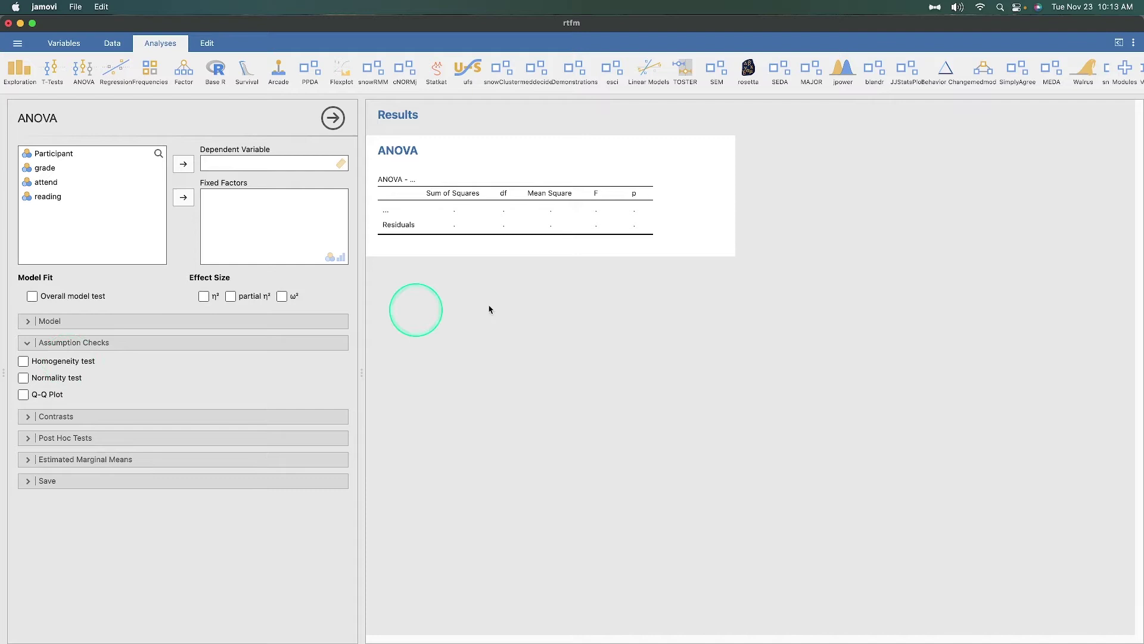
Put attend and reading in Fixed Factors and grade in Dependent Variable
left_click(46, 182)
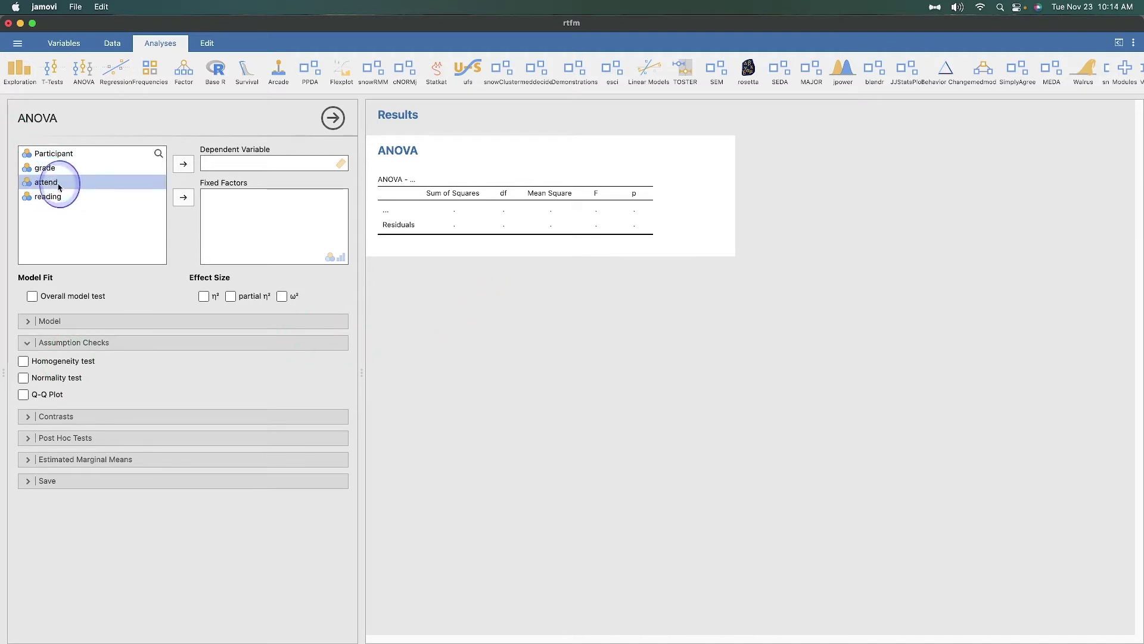
left_click(184, 197)
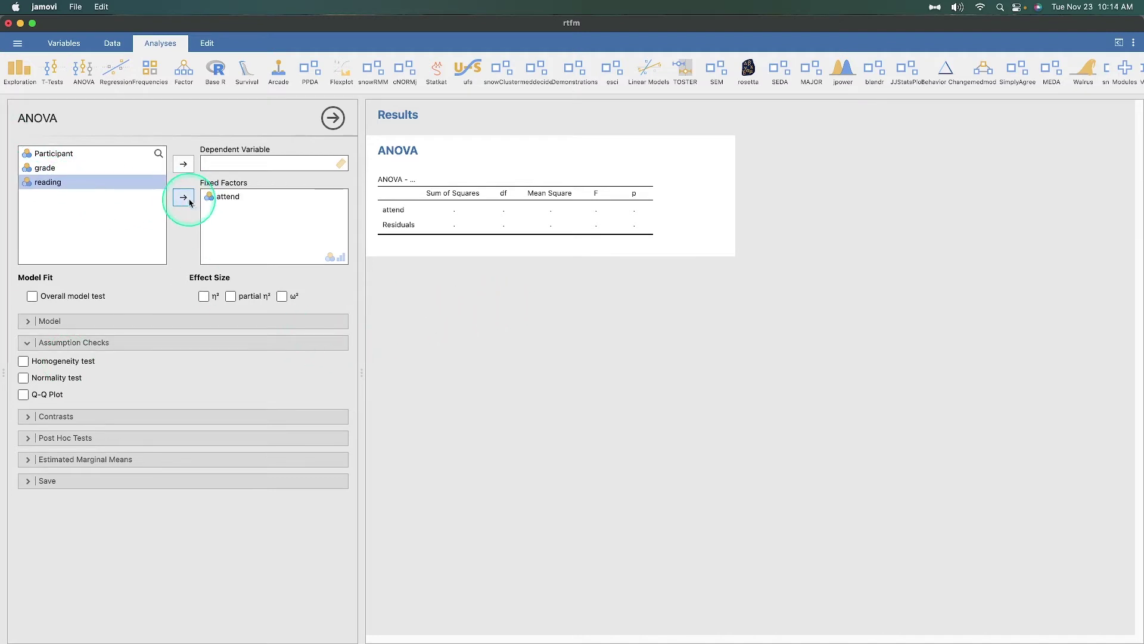
left_click(183, 197)
left_click(122, 169)
left_click(184, 163)
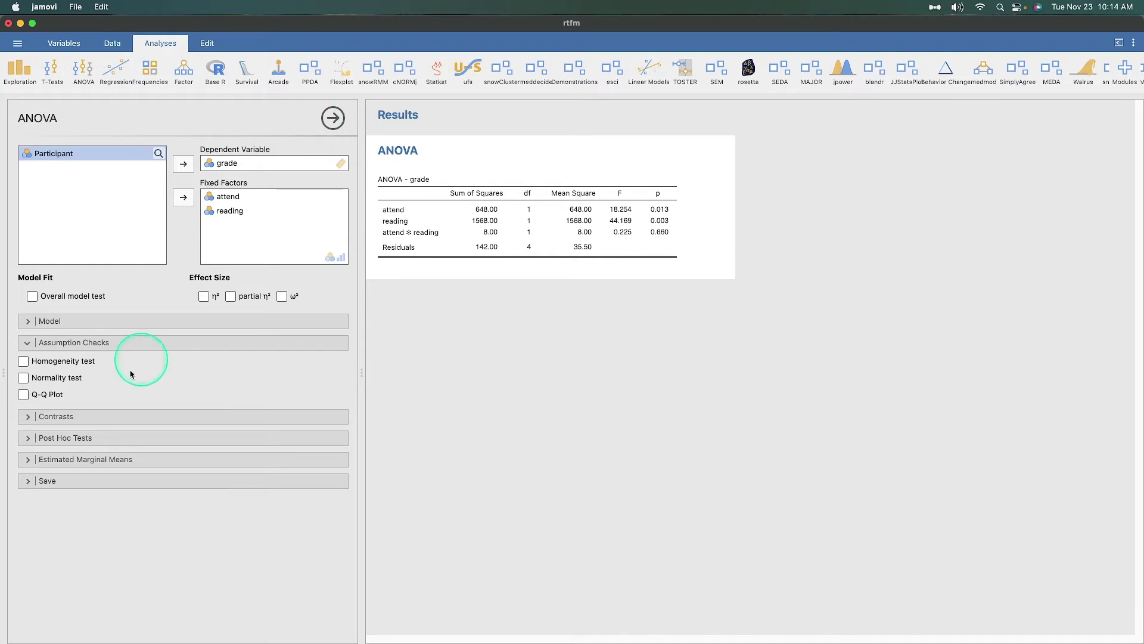
Tick Homogeneity test and Normality test under Assumption Checks
left_click(63, 362)
left_click(65, 379)
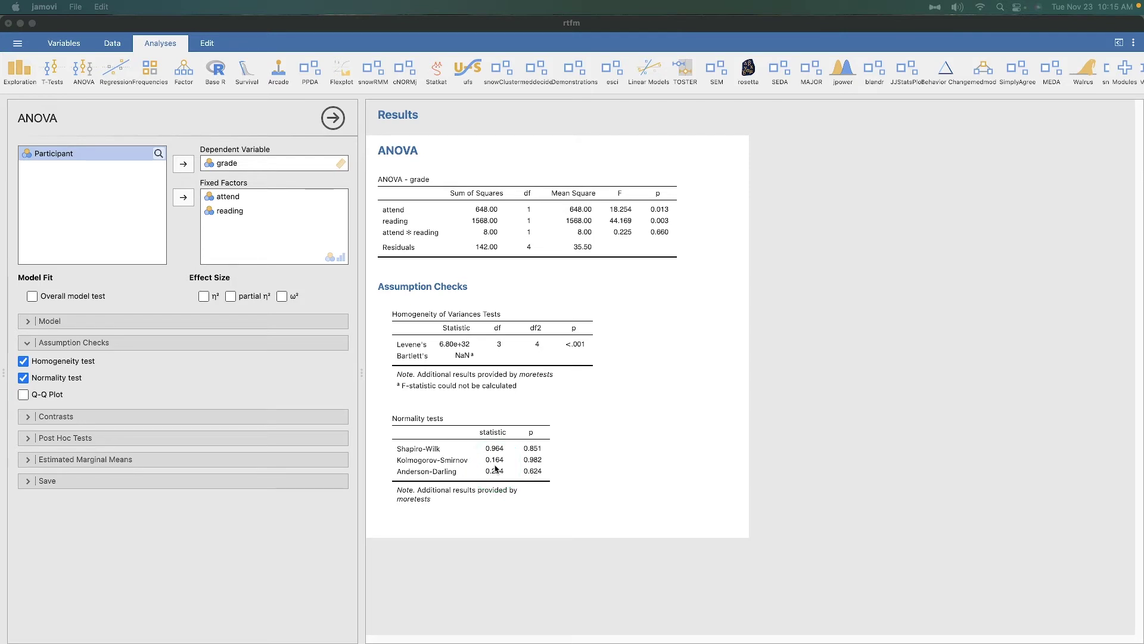
left_click_drag(1035, 465, 776, 292)
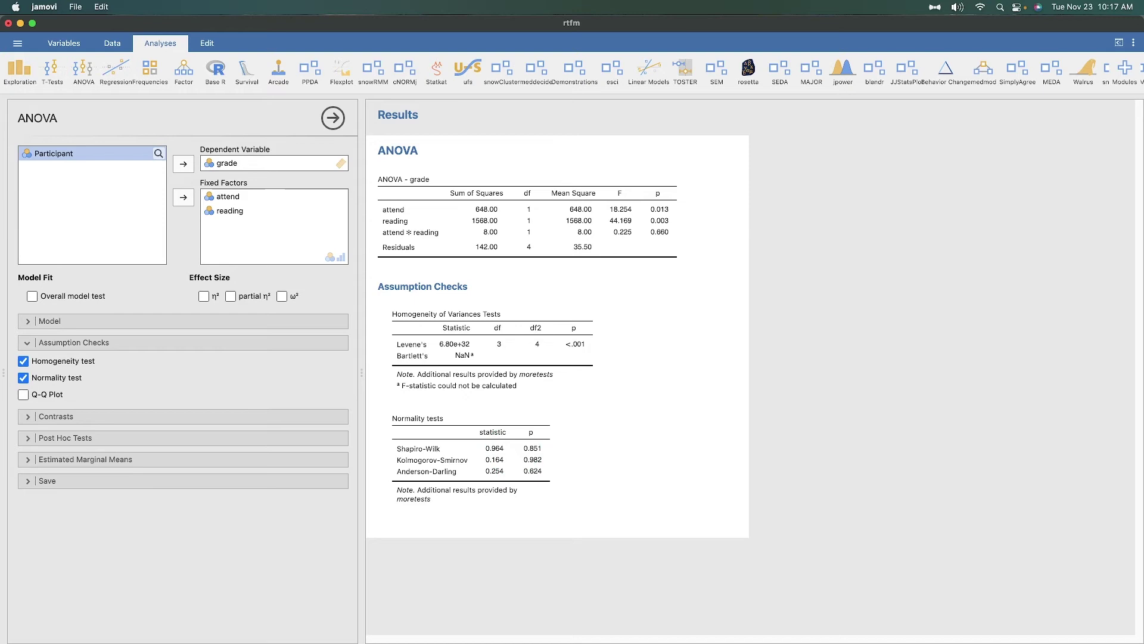
key("super+Tab")
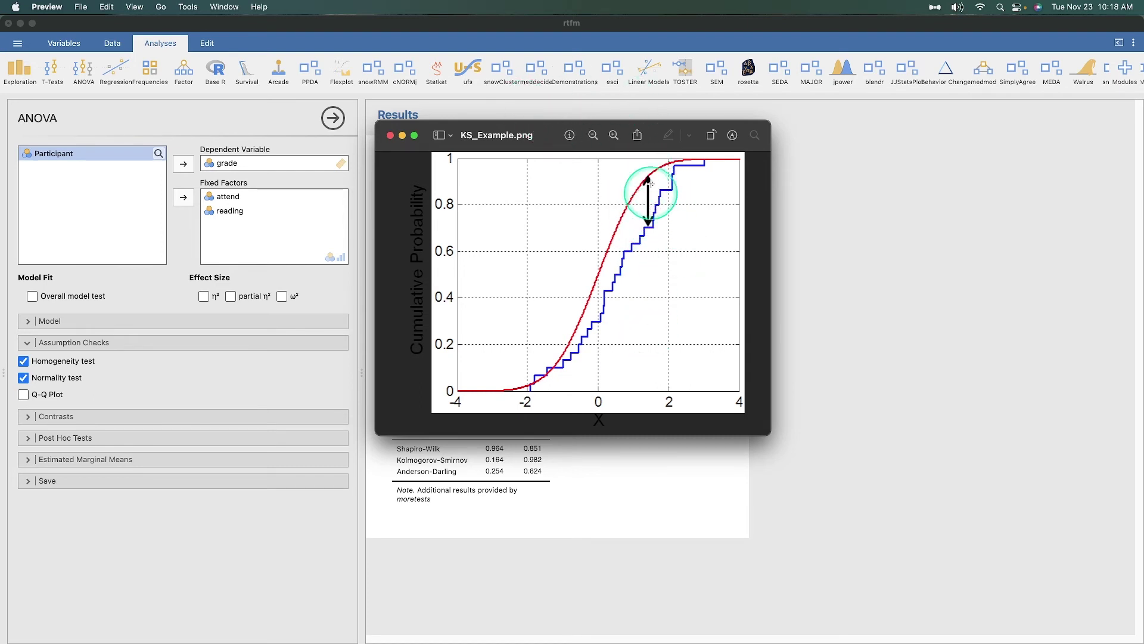
key("super+w")
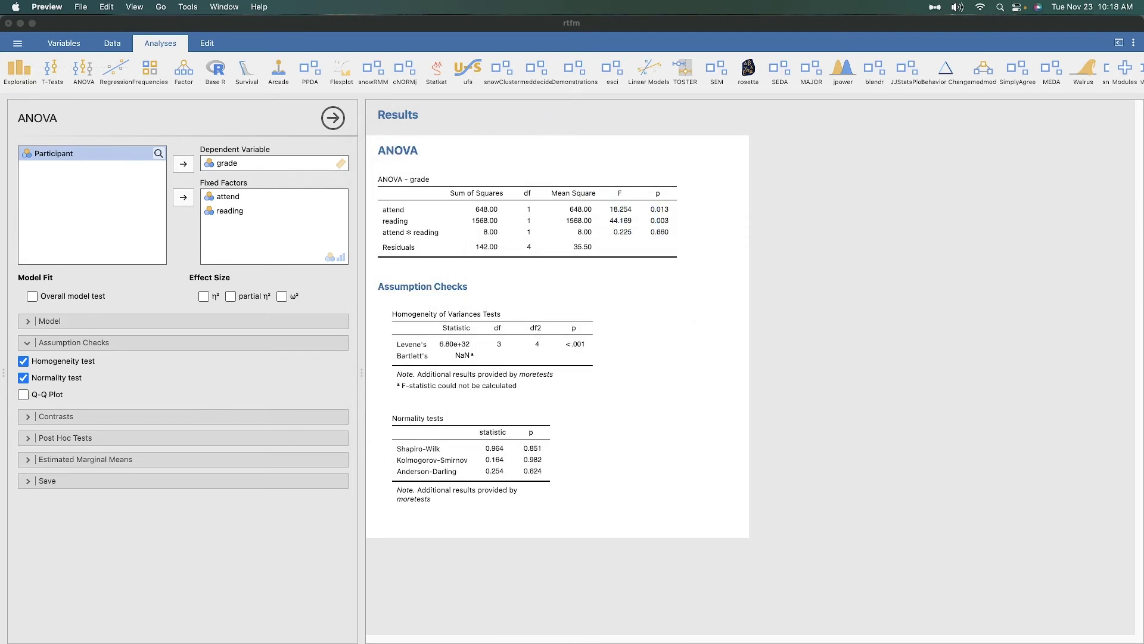
Quit Preview and add a Repeated Measures ANOVA below the two-way ANOVA results
key("super+q")
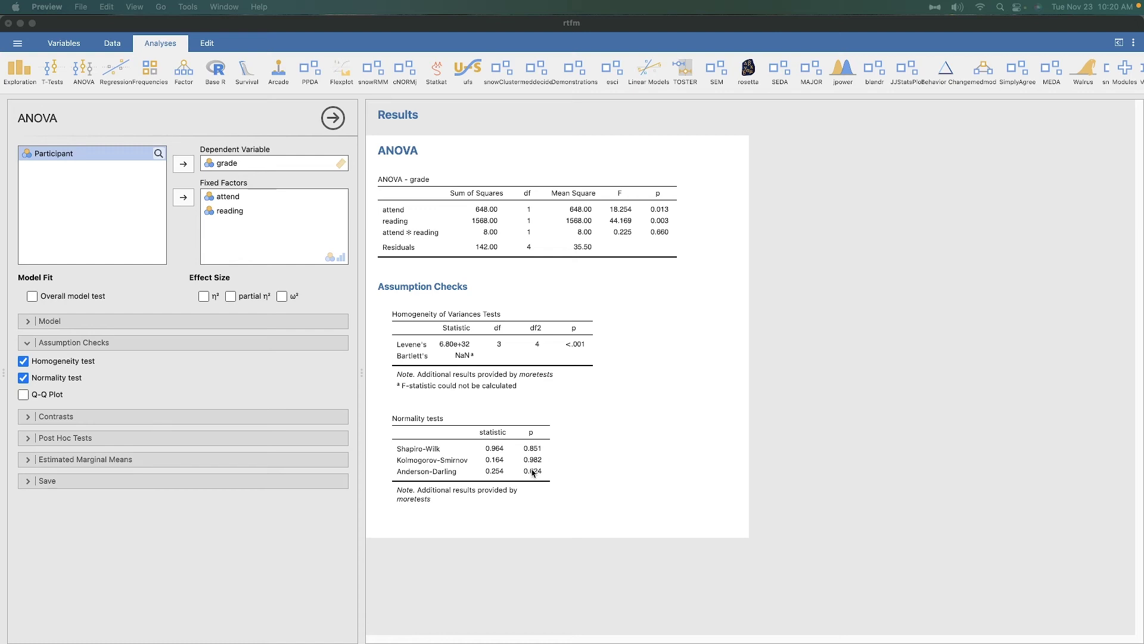
left_click(531, 475)
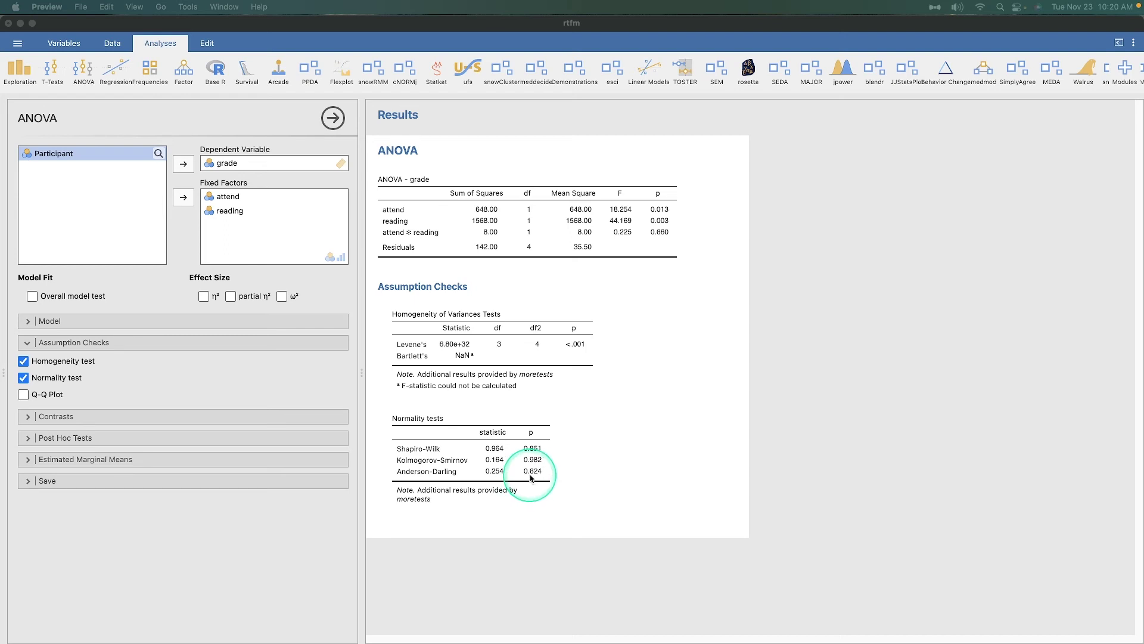
left_click(531, 478)
left_click(530, 478)
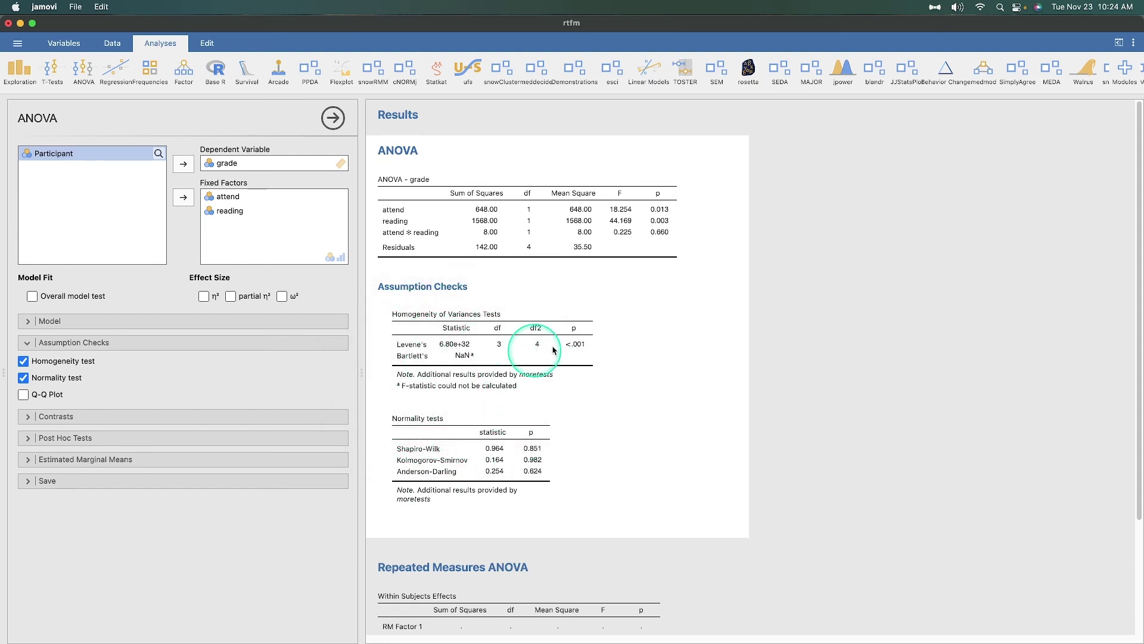
Select the analyses, then switch to the broca window's Repeated Measures ANOVA for Brocas Factor
scroll(632, 477, "down", 5)
left_click(817, 500)
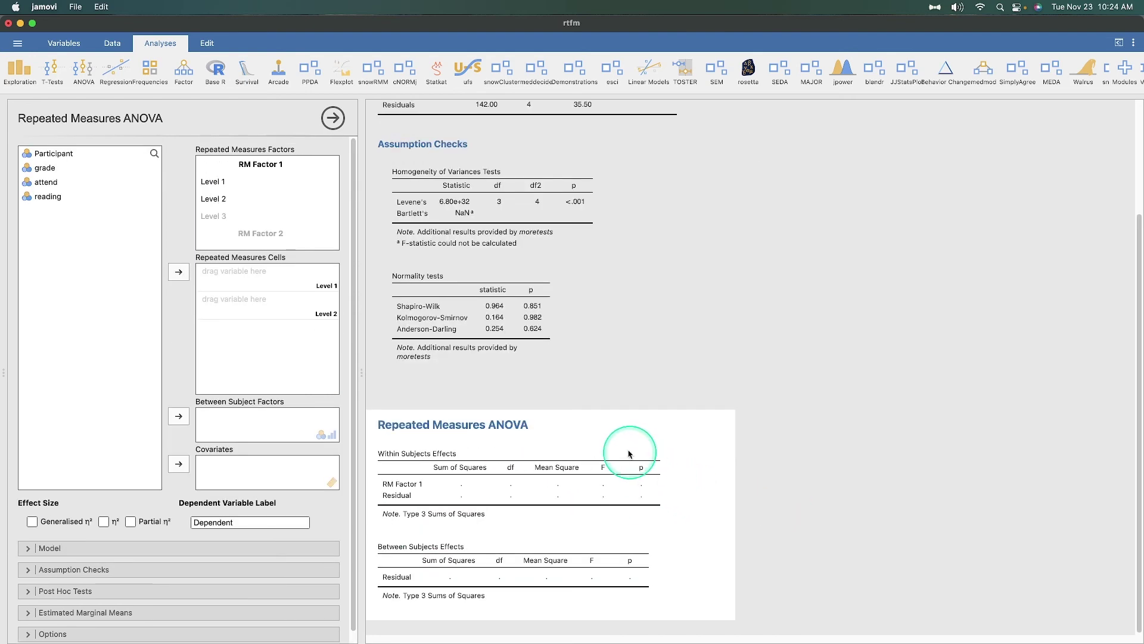
left_click(635, 293)
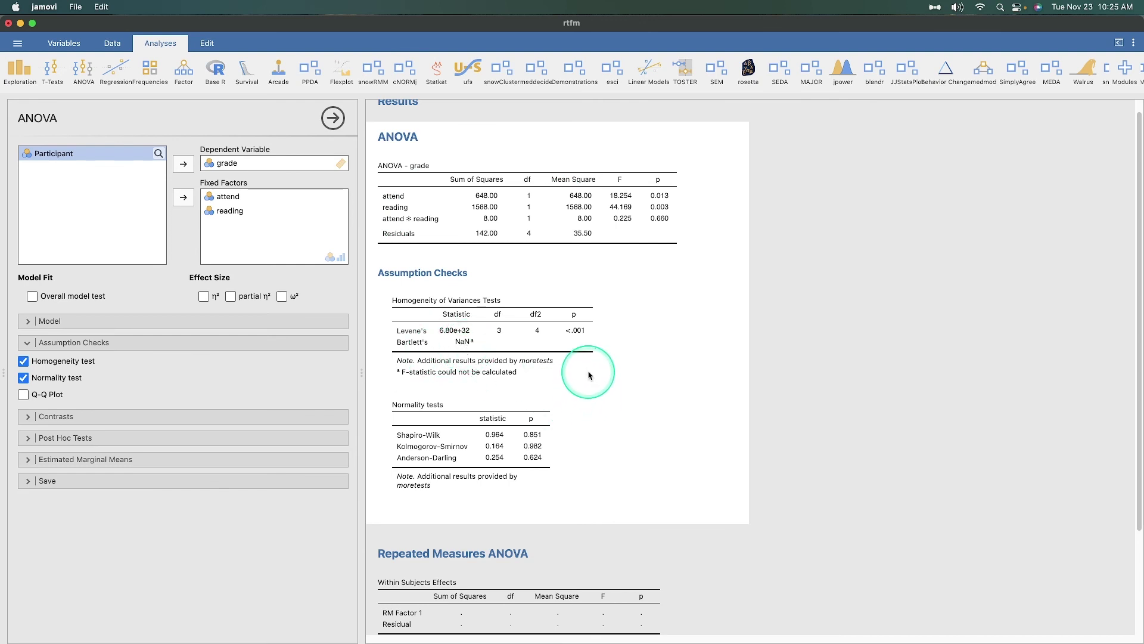
key("super+grave")
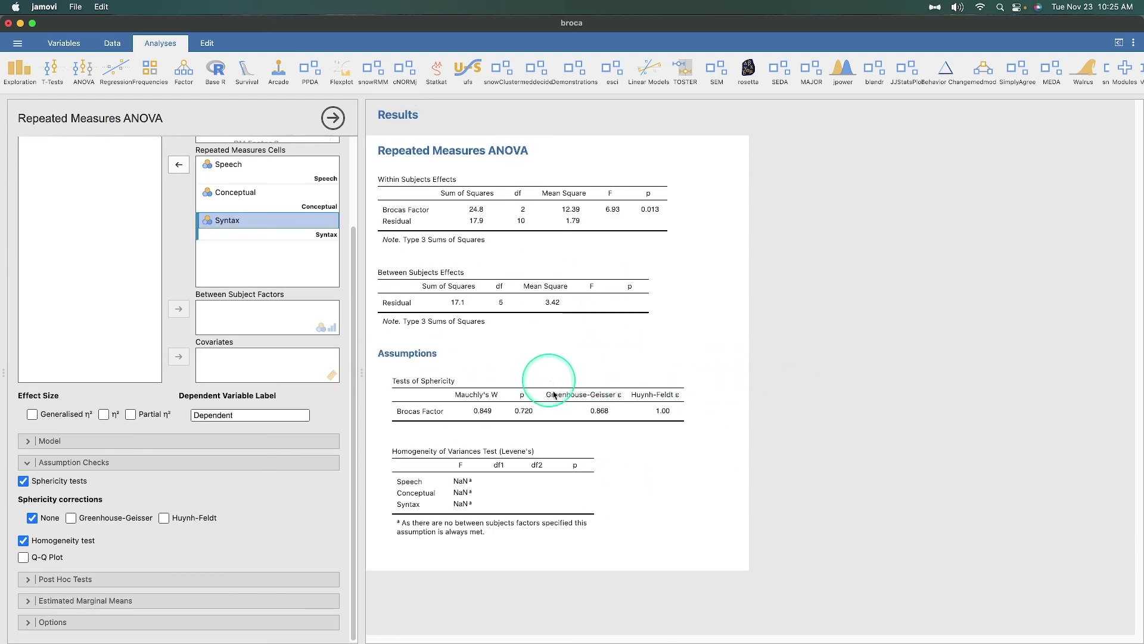
scroll(116, 405, "up", 3)
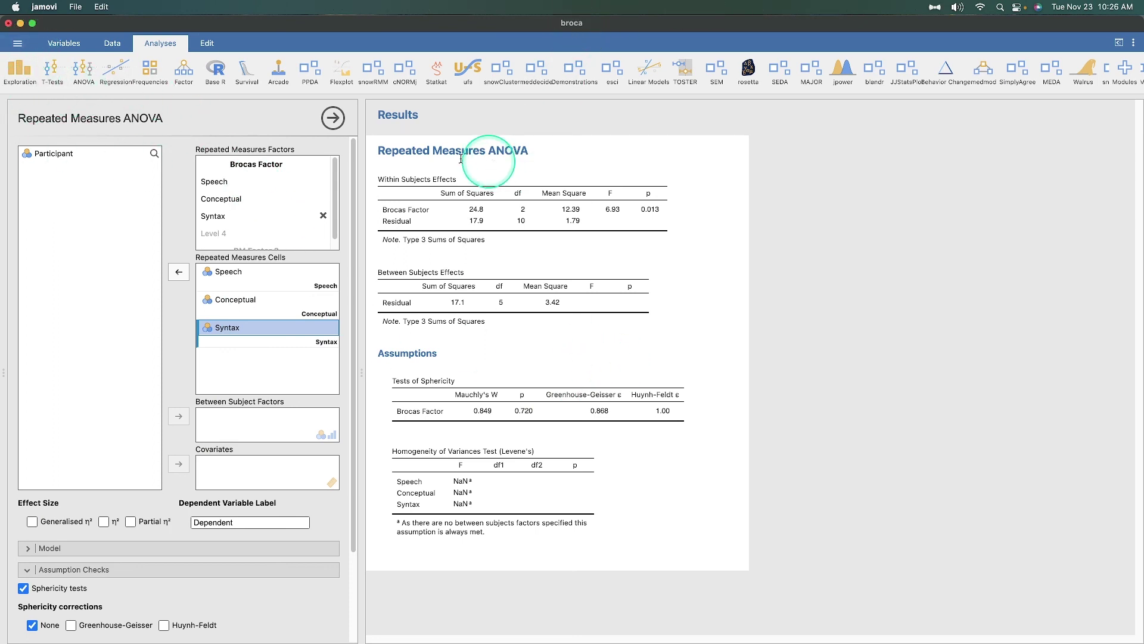
Browse the Data Library from the main menu, then close it without opening a file
left_click(19, 45)
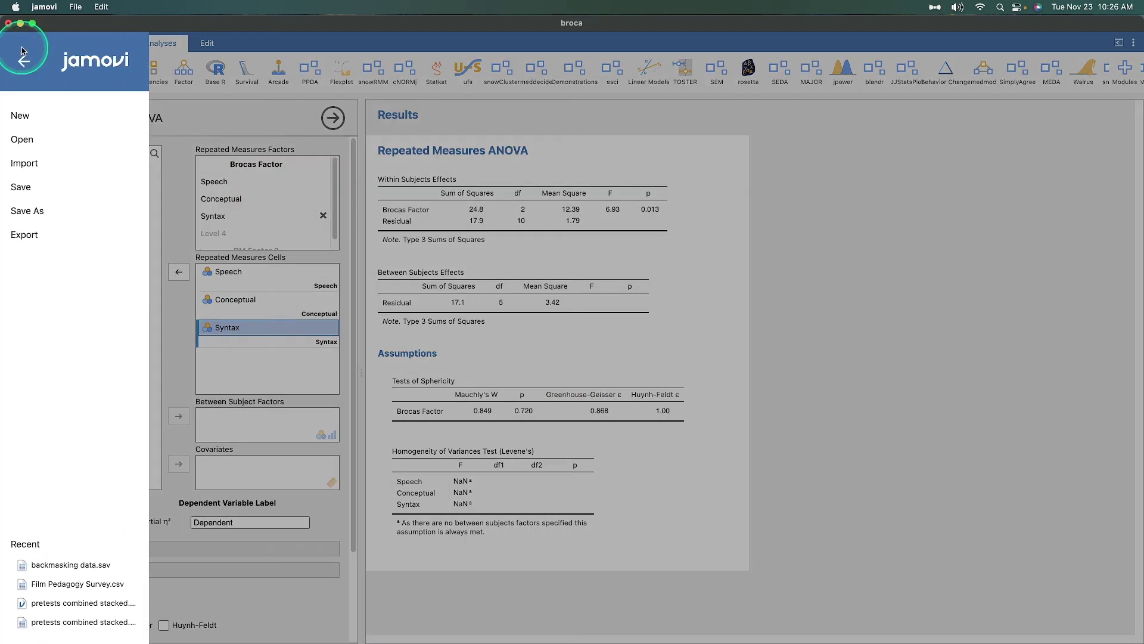
left_click(64, 153)
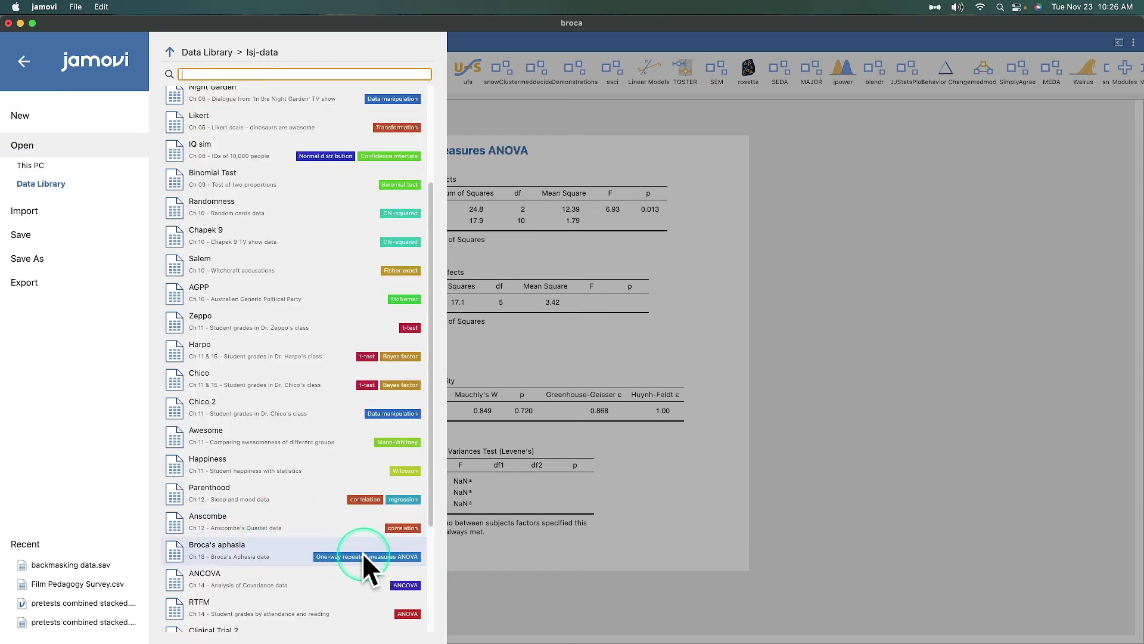
left_click(871, 388)
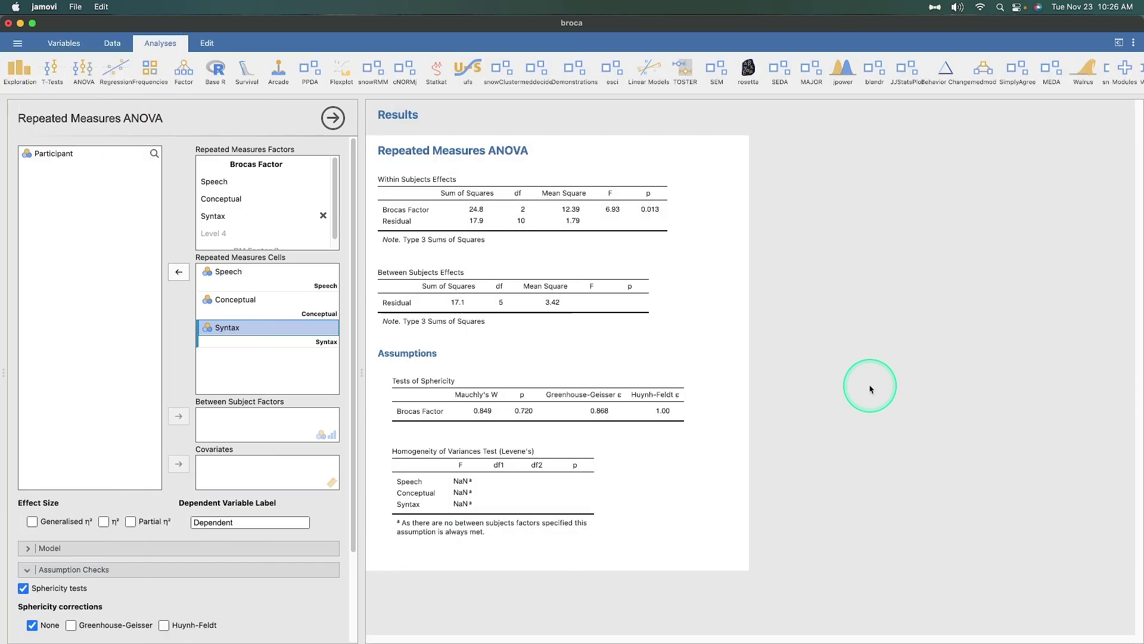